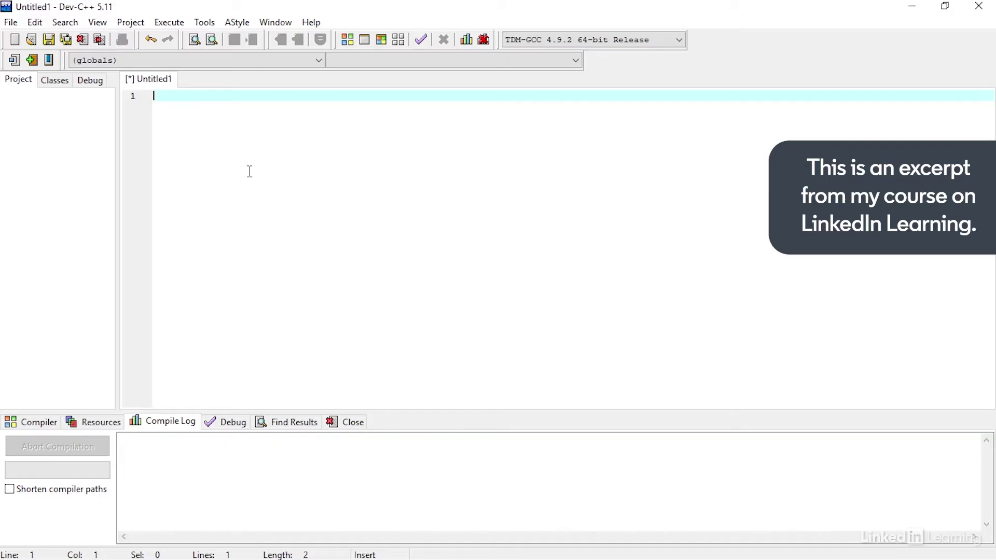
pyautogui.write('//')
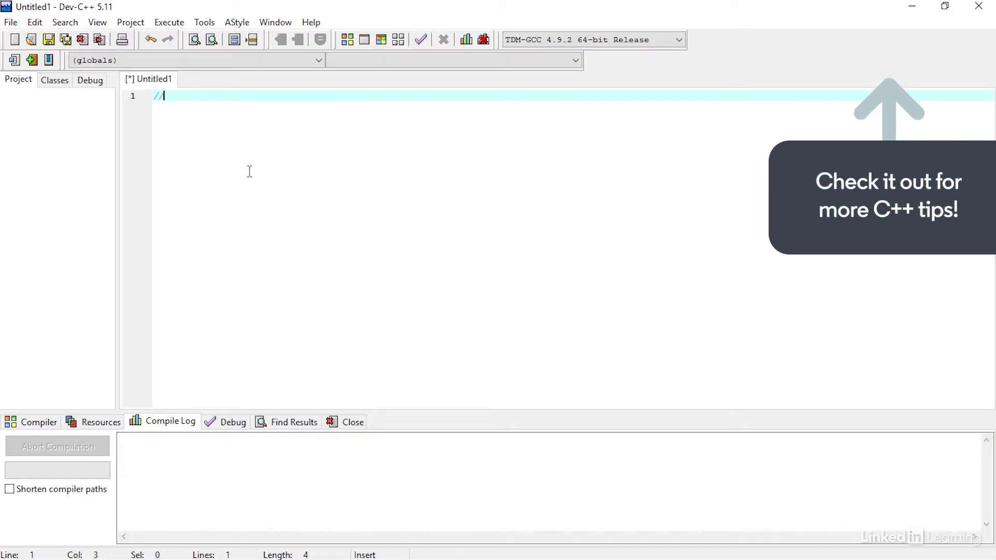
pyautogui.write('Hello ')
pyautogui.write('World')
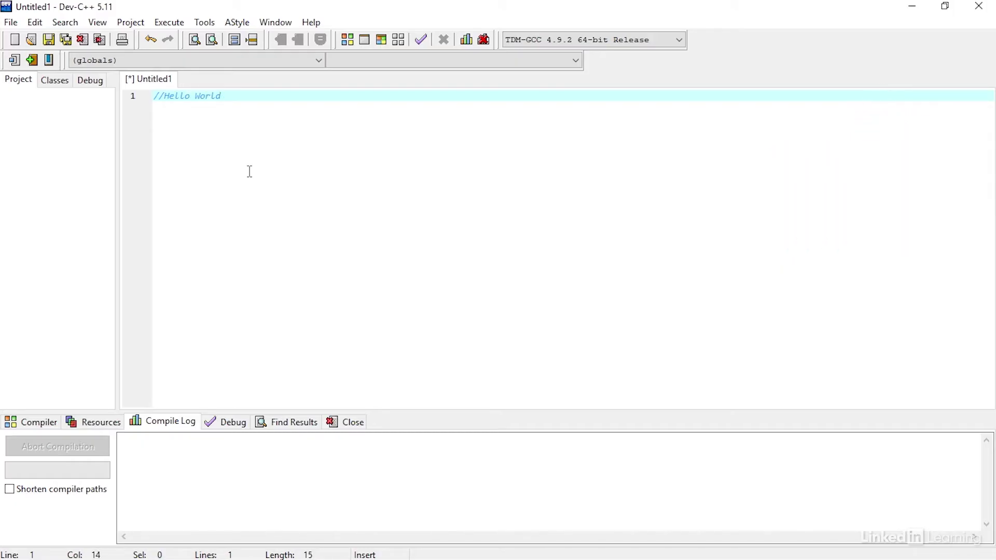
# Step: Type a '//Hello World' comment line, then a '/* By ... */' author block comment
pyautogui.press('Return')
pyautogui.write('/')
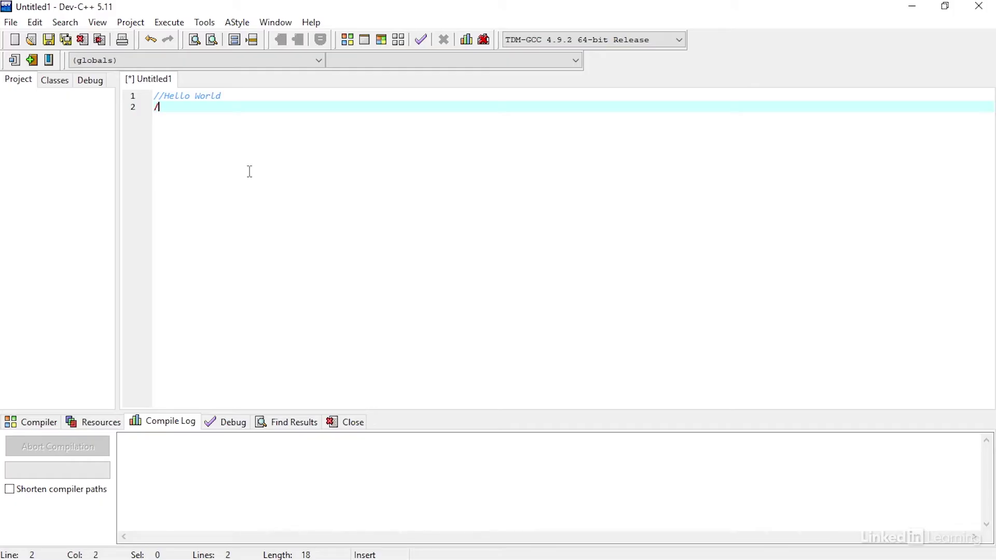
pyautogui.write('* By Erin')
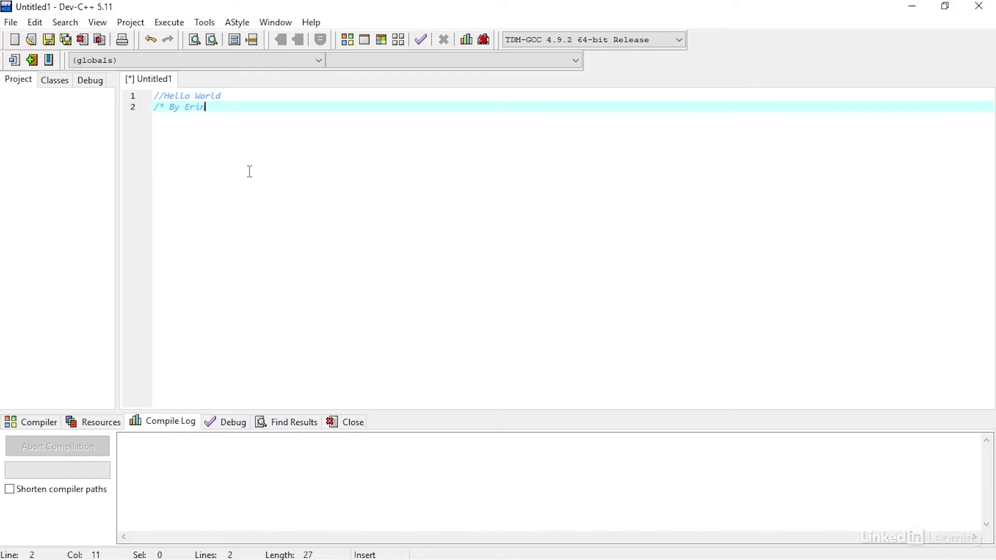
pyautogui.write(' Colvin */')
pyautogui.press('Return')
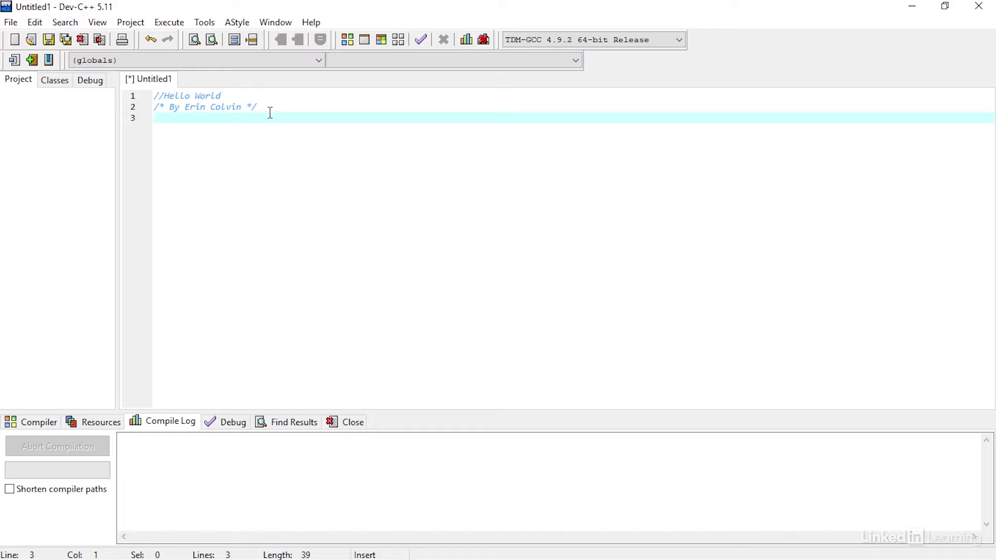
pyautogui.write('#')
pyautogui.write('include ')
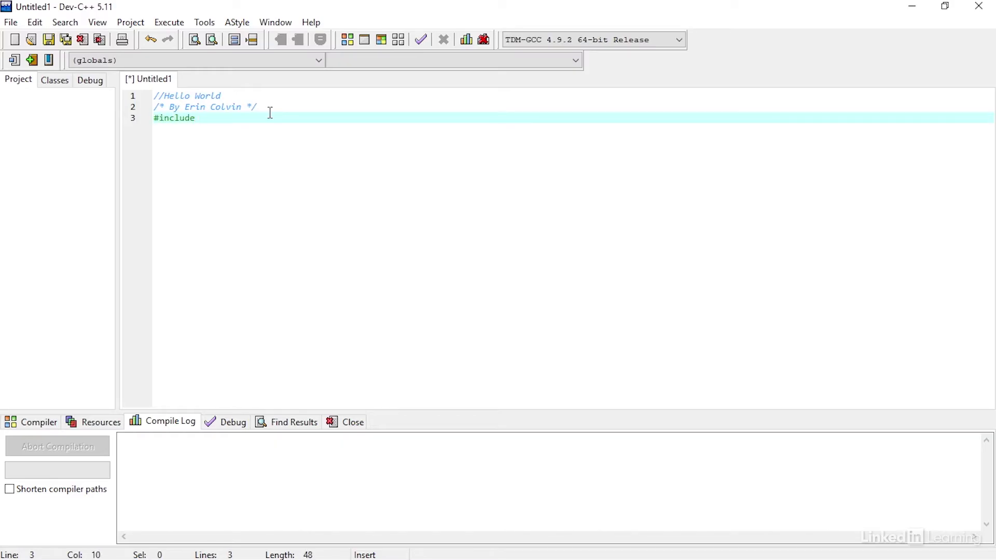
pyautogui.write('<iostream')
pyautogui.write('>')
# Step: Write the iostream include, using namespace std, and an int main() with cout << "hello world" << endl
pyautogui.press('Return')
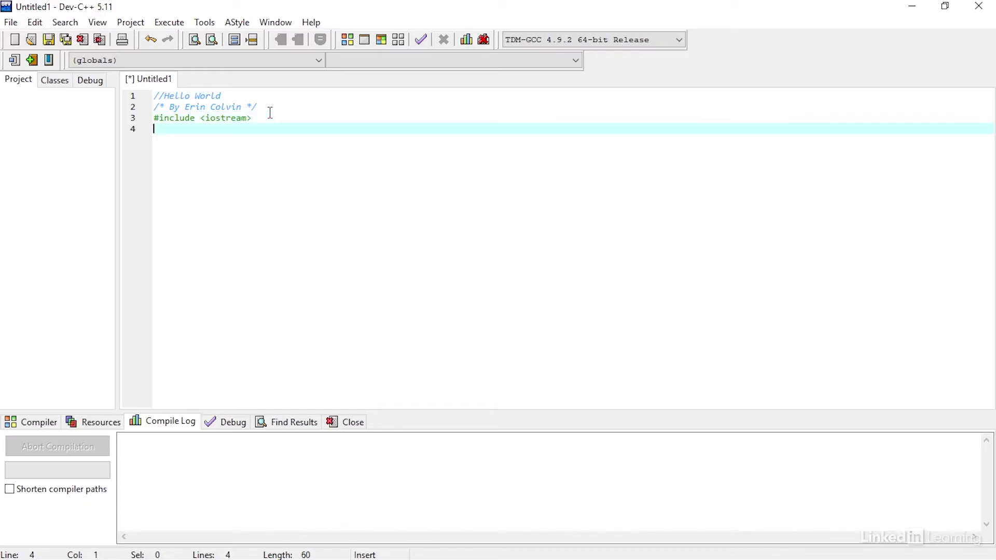
pyautogui.write('using namespace s')
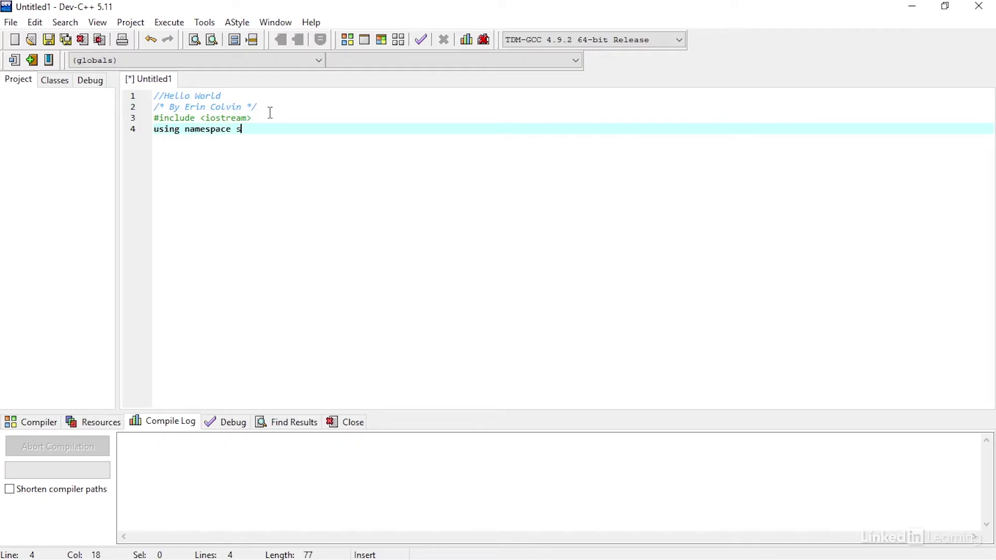
pyautogui.write('td;')
pyautogui.press('Return')
pyautogui.write('int main()')
pyautogui.press('Return')
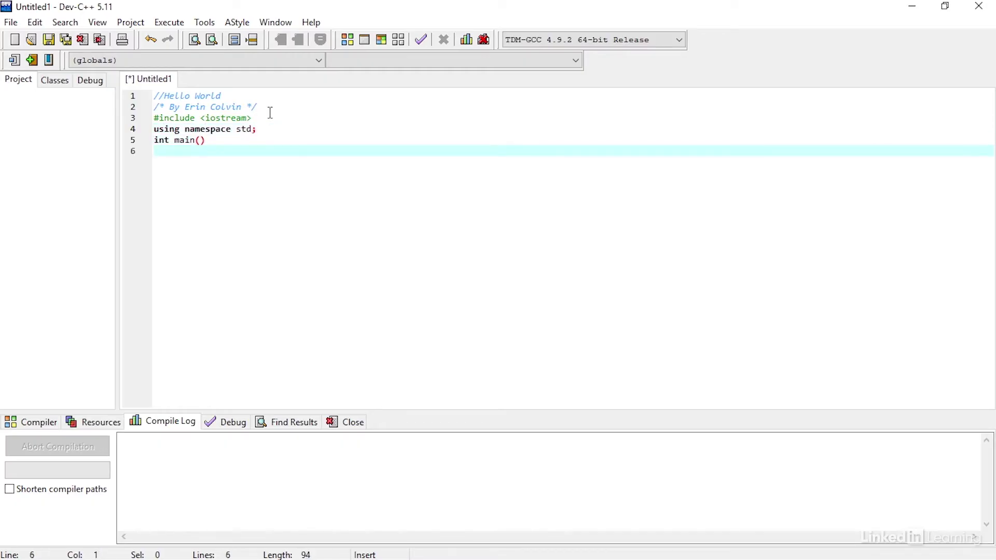
pyautogui.write('{')
pyautogui.press('Return')
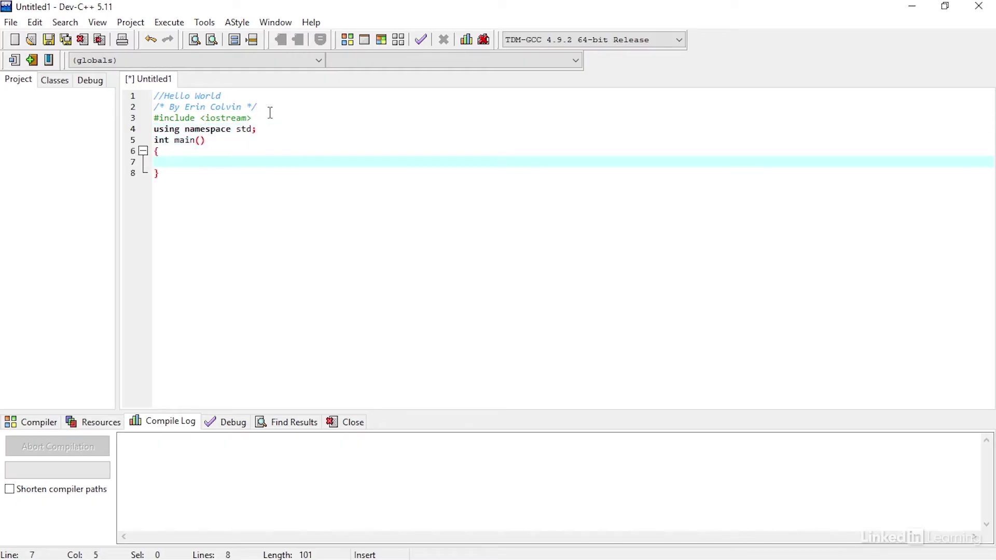
pyautogui.write('cout ')
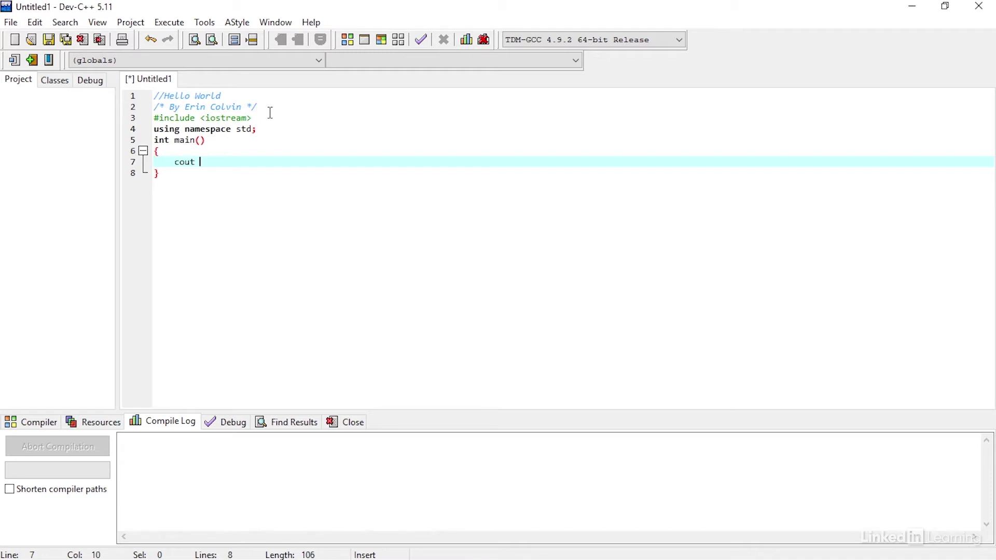
pyautogui.write('<< ')
pyautogui.write('"')
pyautogui.write('hello')
pyautogui.write(' world" << endl;')
# Step: Save as HelloWorld.cpp, compile and run it to show hello world, then return to the cout line
pyautogui.click(347, 39)
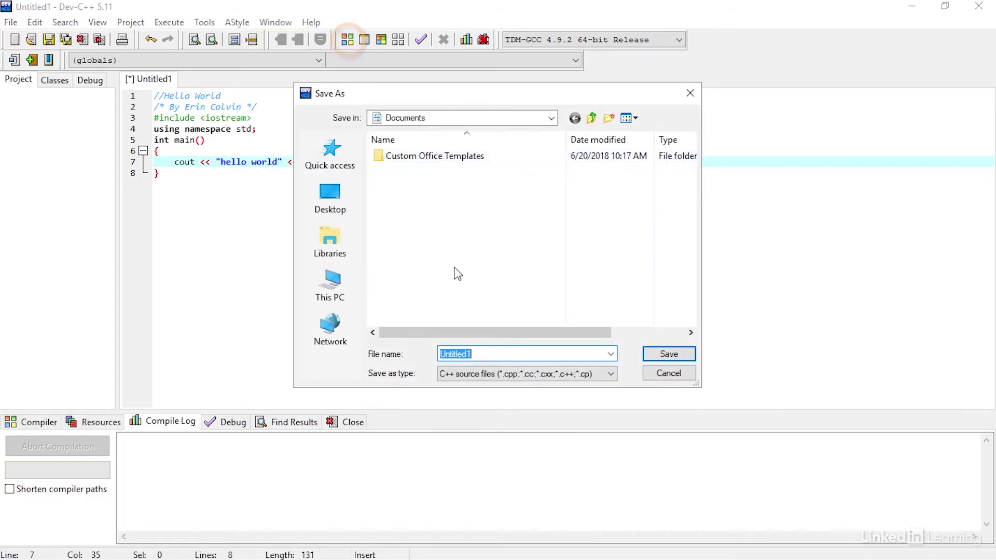
pyautogui.write('HelloWorld')
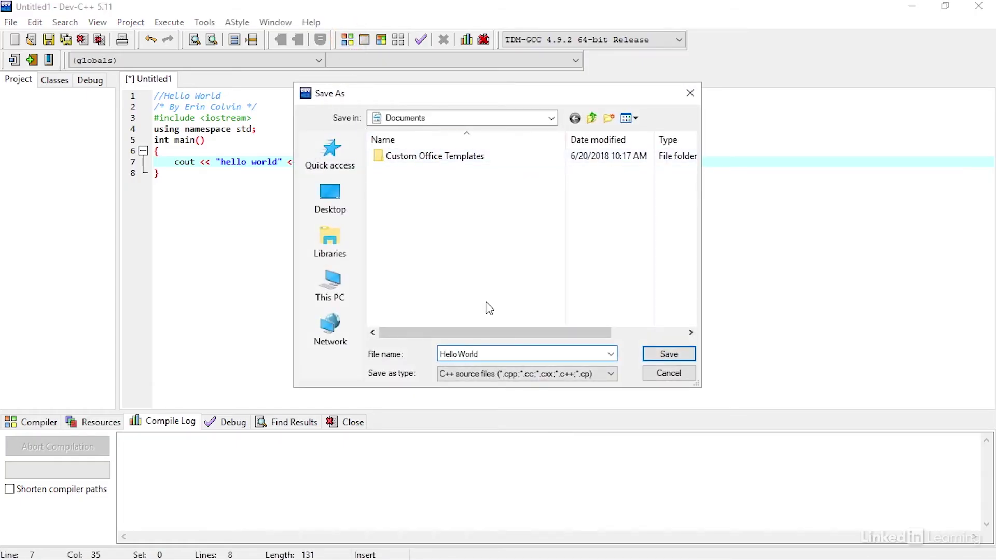
pyautogui.click(670, 358)
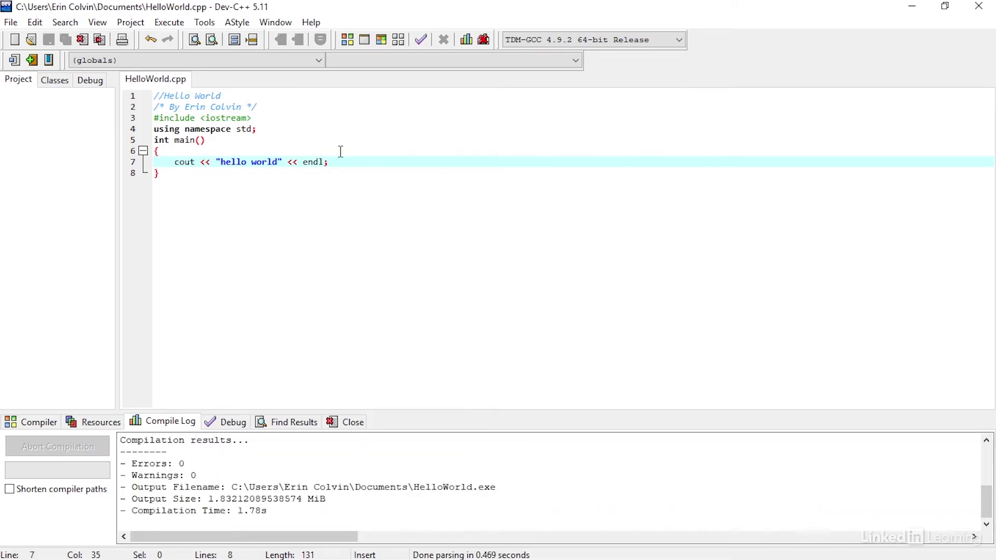
pyautogui.click(365, 39)
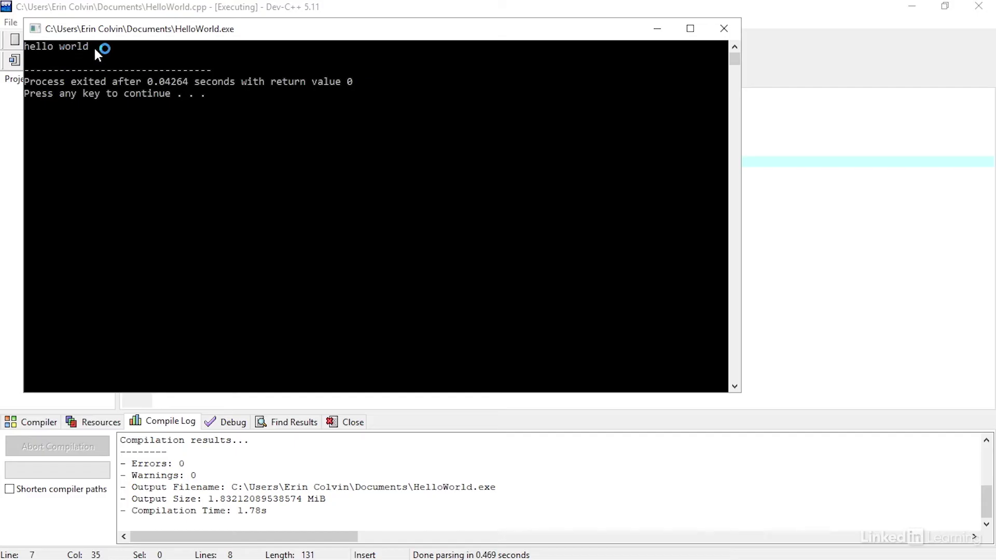
pyautogui.press('Return')
pyautogui.click(175, 161)
# Step: Declare string name, read it with cin >> name, print name before "hello world", and recompile
pyautogui.press('Return')
pyautogui.press('Up')
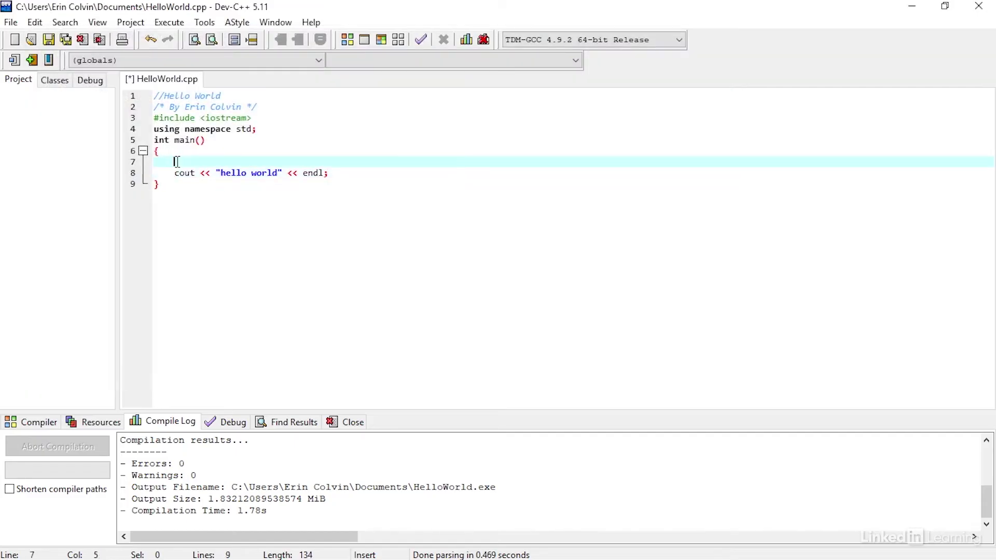
pyautogui.write('string ')
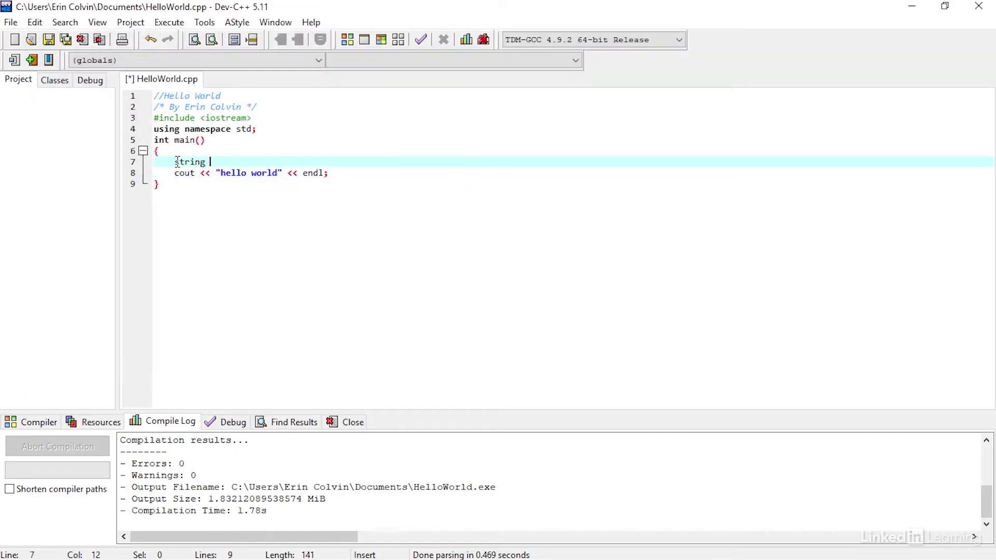
pyautogui.write('name;')
pyautogui.press('Return')
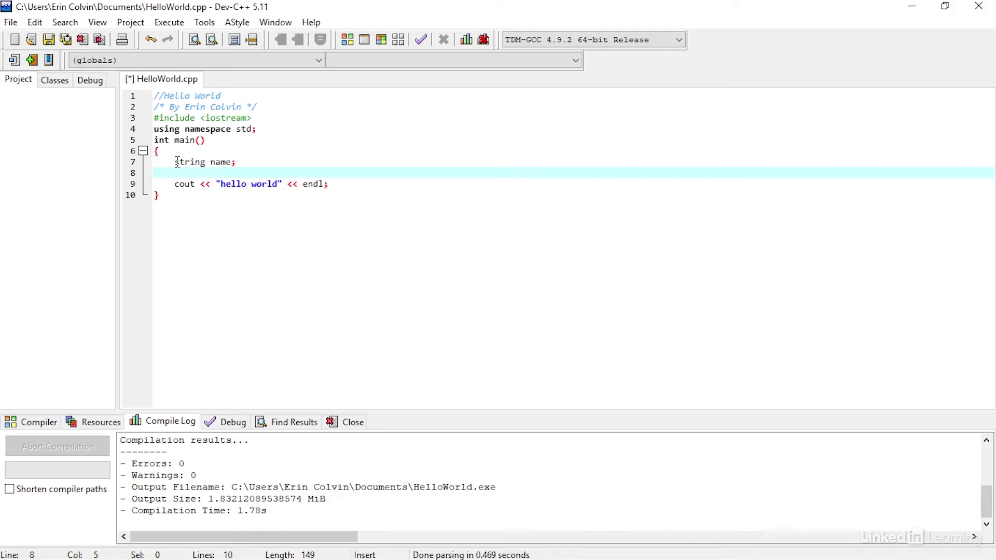
pyautogui.write('cin >>')
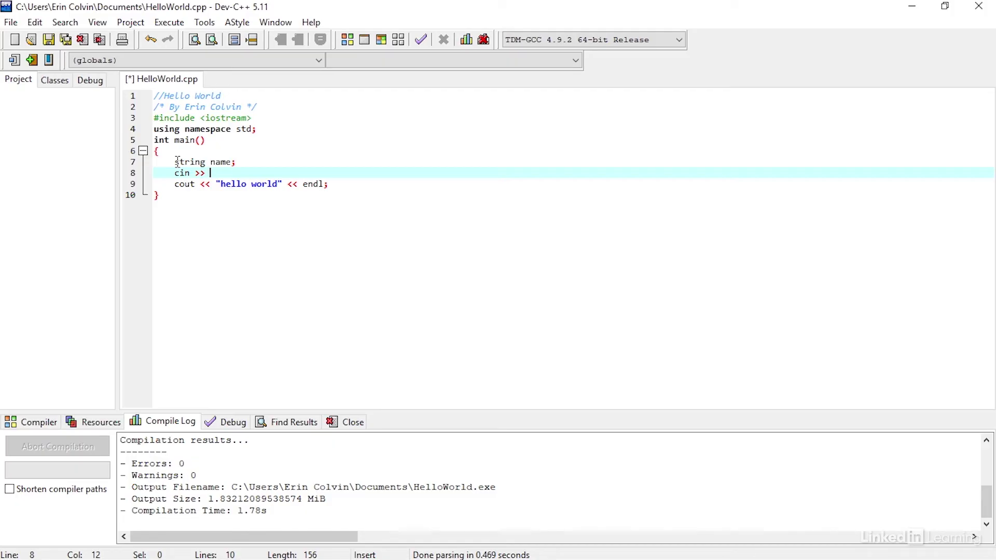
pyautogui.write('name;')
pyautogui.click(215, 184)
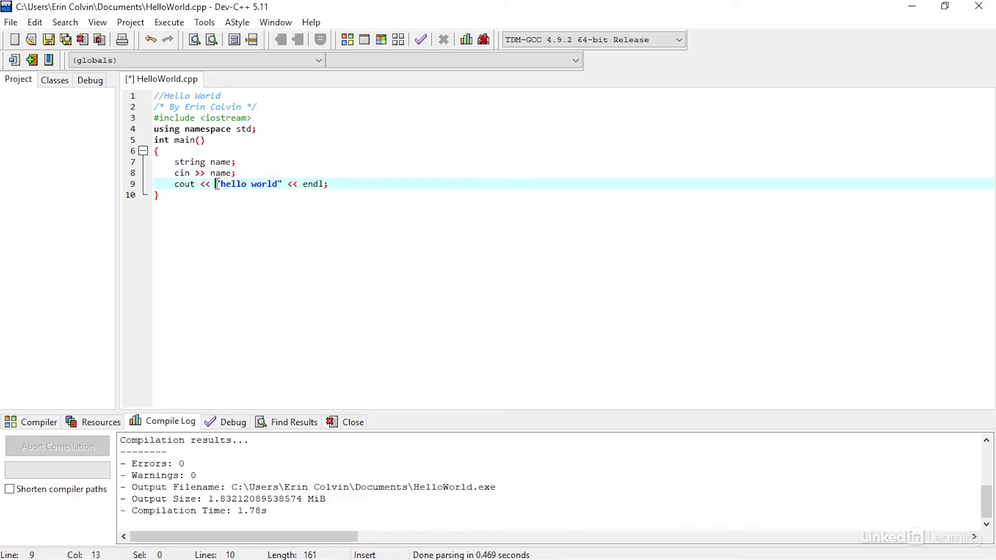
pyautogui.write('na')
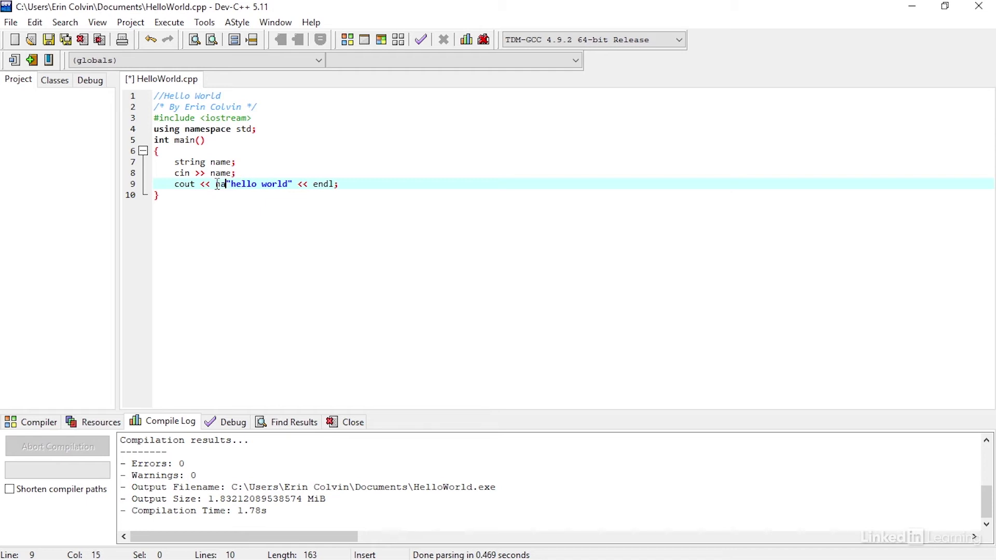
pyautogui.write('me <<')
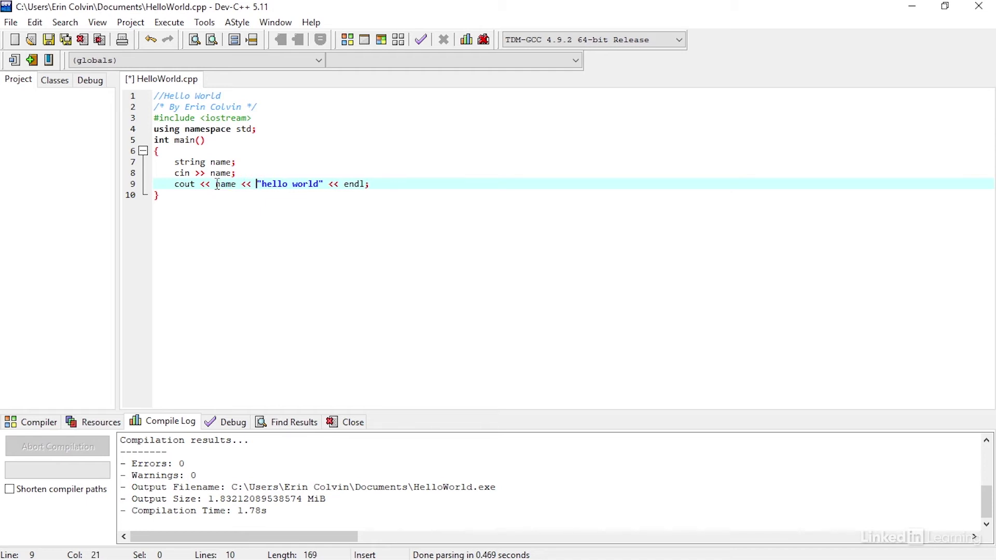
pyautogui.click(348, 40)
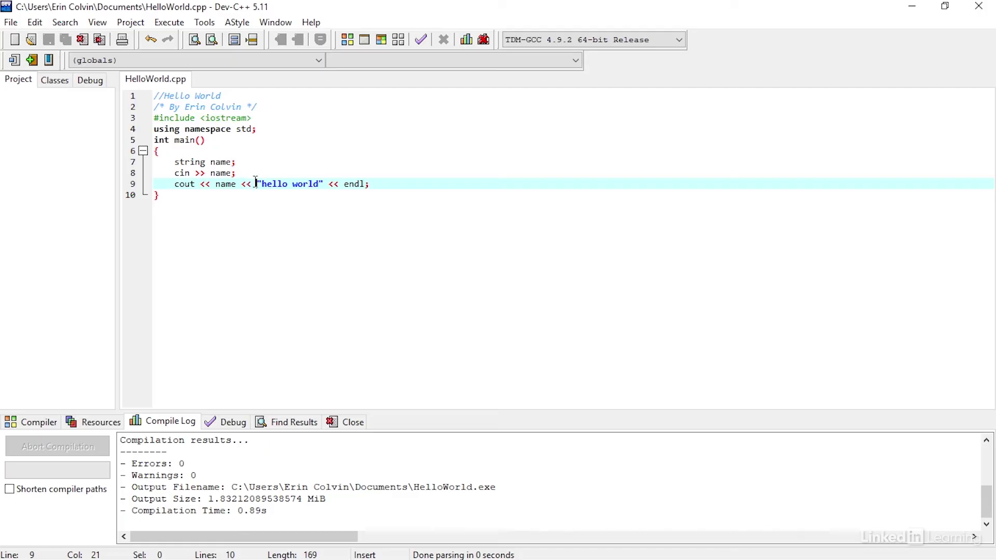
# Step: Run the rebuilt program, enter a name, and close the console showing it joined to hello world
pyautogui.click(367, 42)
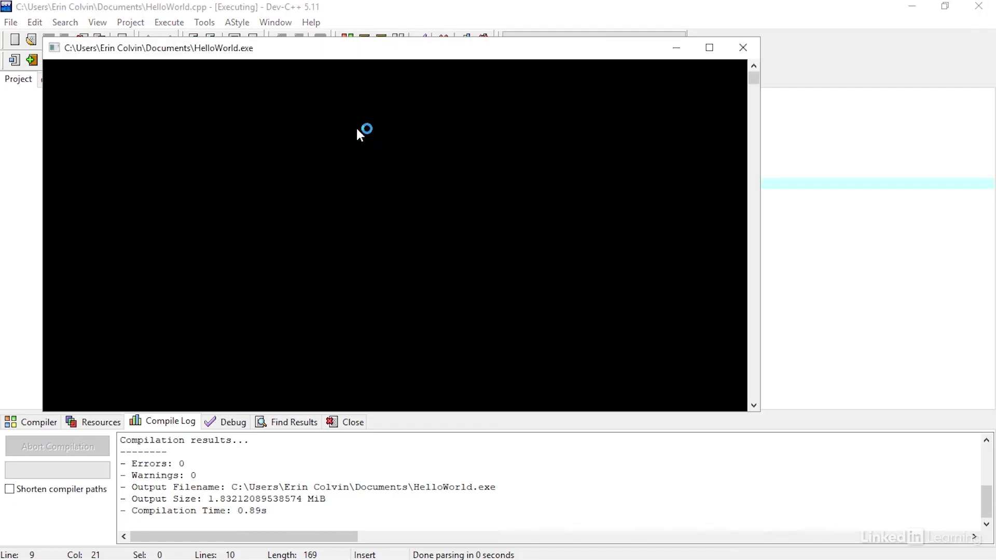
pyautogui.write('erin')
pyautogui.press('Return')
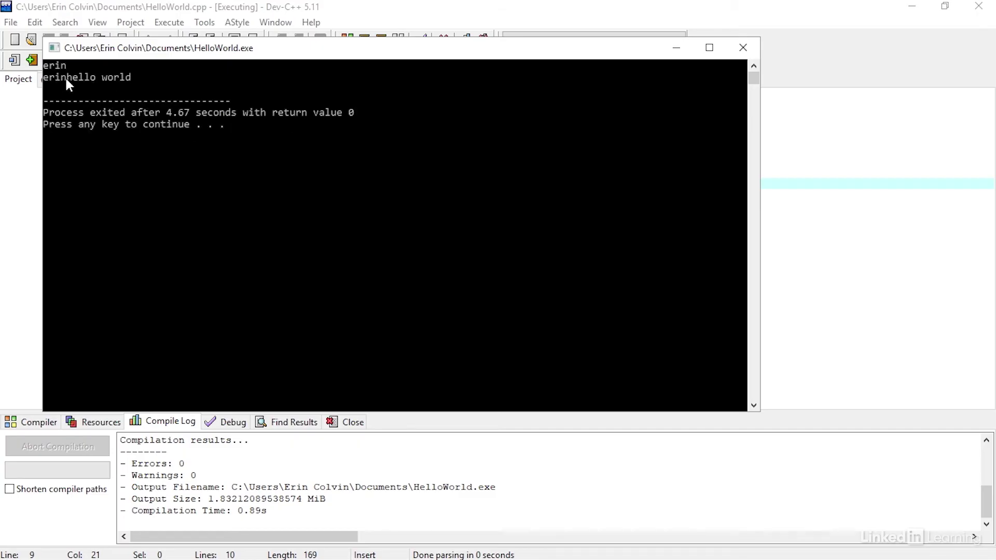
pyautogui.click(732, 54)
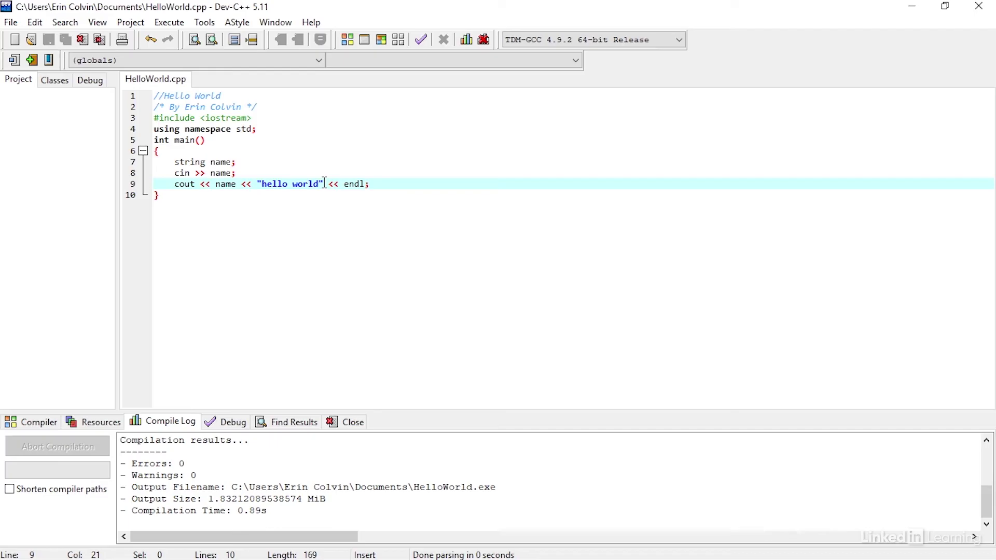
# Step: Delete 'world' from the "hello world" greeting on line 9
pyautogui.click(320, 185)
pyautogui.write(',')
pyautogui.click(319, 184)
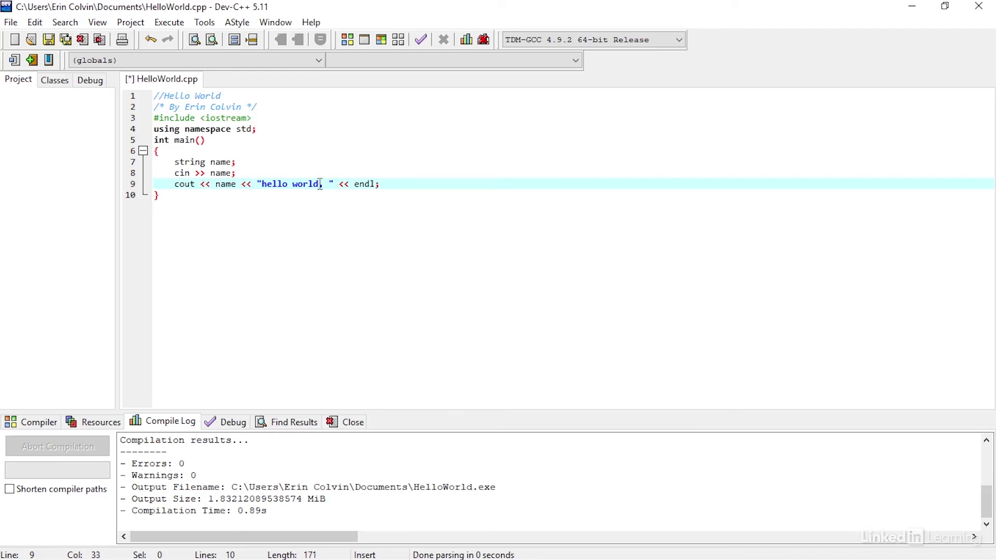
pyautogui.press('BackSpace')
pyautogui.press('BackSpace')
pyautogui.press('BackSpace')
pyautogui.press('BackSpace')
pyautogui.press('BackSpace')
pyautogui.click(325, 185)
pyautogui.moveTo(334, 184)
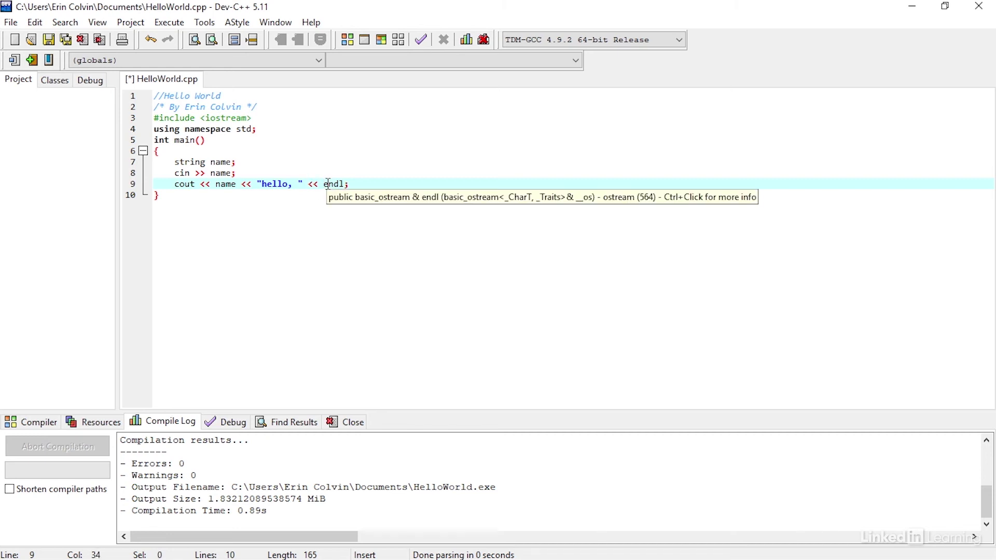
pyautogui.write('name ')
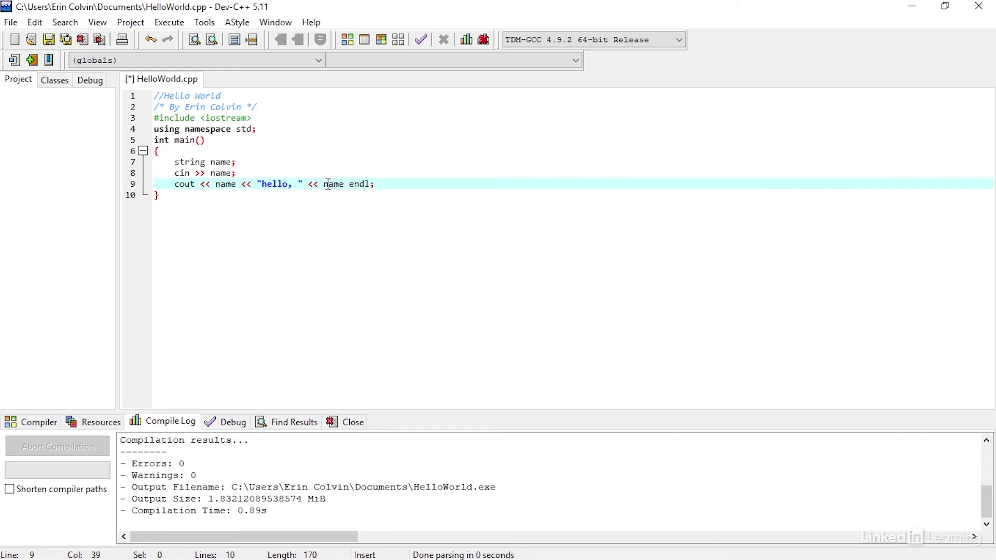
pyautogui.write('<<')
# Step: Remove the leading 'name <<' so line 9 prints "hello, " followed by name
pyautogui.click(294, 184)
pyautogui.moveTo(256, 183); pyautogui.dragTo(217, 183)
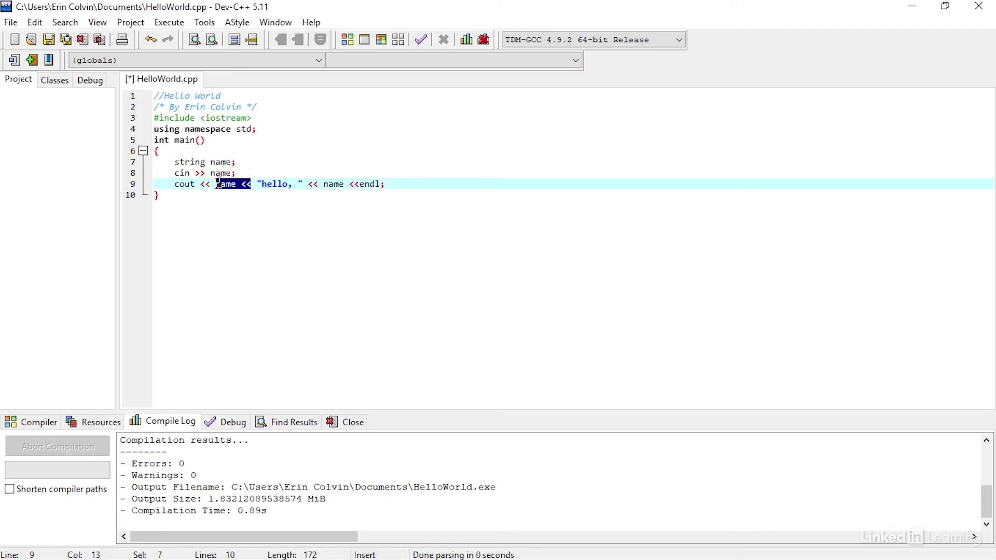
pyautogui.press('Delete')
pyautogui.click(250, 163)
# Step: Add a cout line printing "Please enter your name: " after the declaration, then save and compile
pyautogui.press('Return')
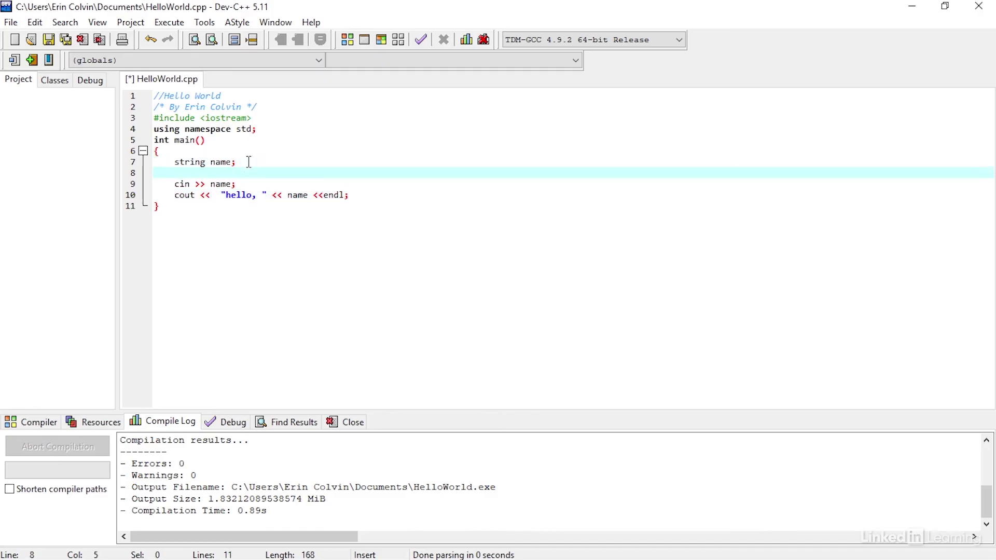
pyautogui.write('cout << "Please enter your name: ')
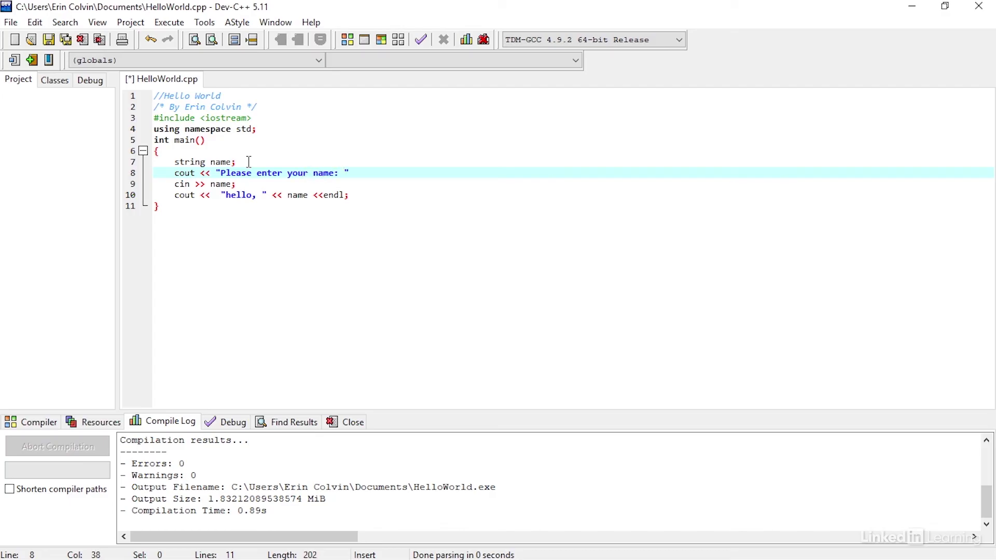
pyautogui.write('" << endl;')
pyautogui.click(348, 41)
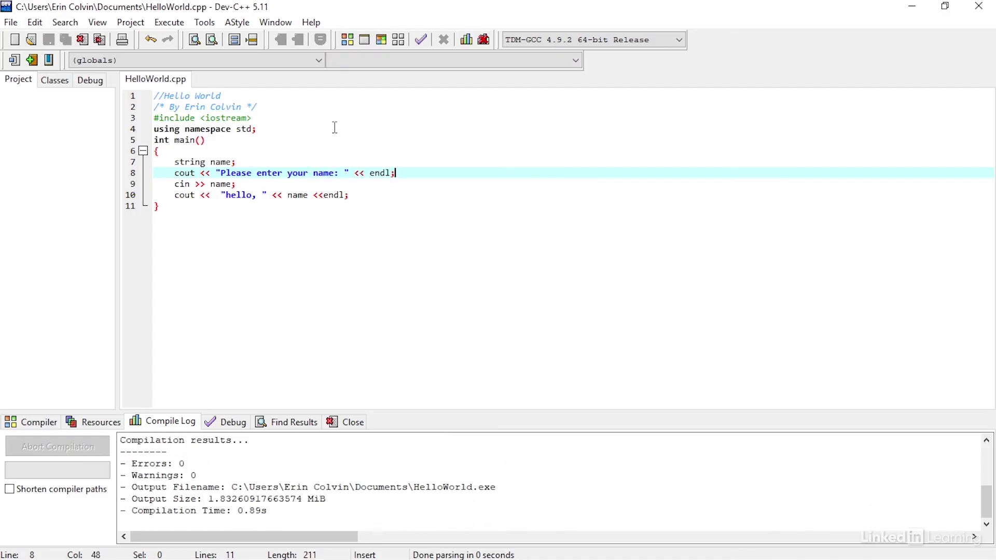
# Step: Run the program, enter 'erin' at the name prompt, and see "hello, erin" printed
pyautogui.click(364, 39)
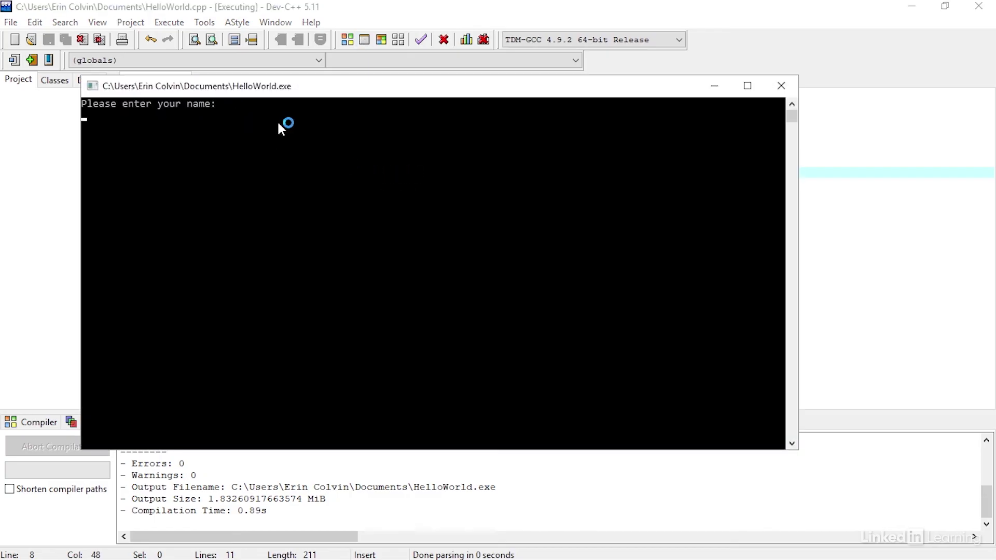
pyautogui.write('eri')
pyautogui.write('n')
pyautogui.press('Return')
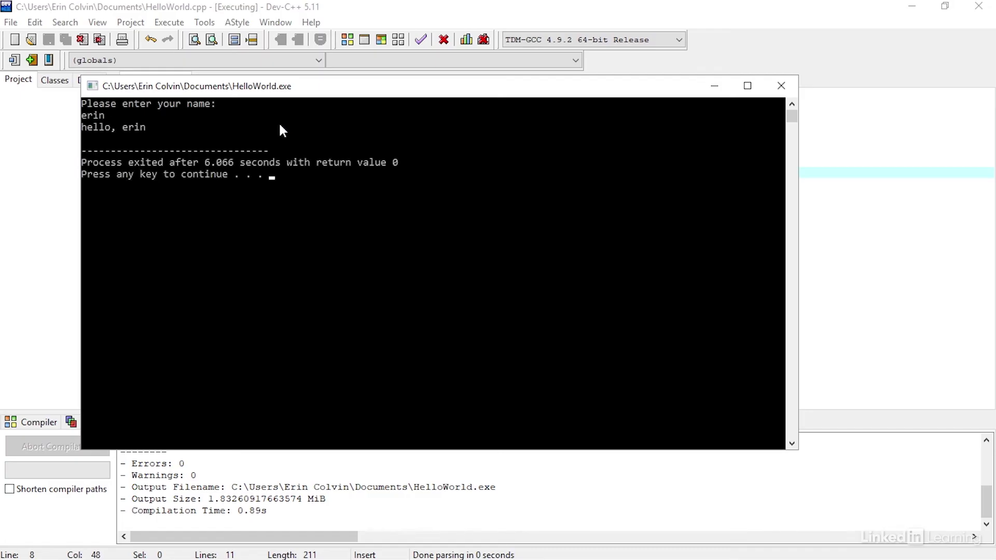